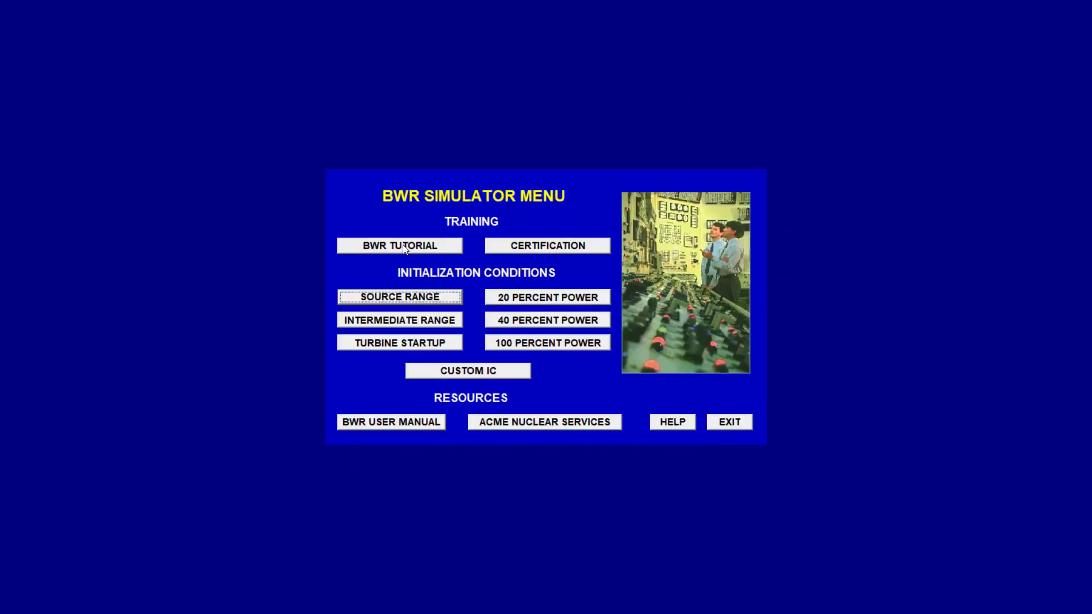
Look through the BWR tutorial's lesson list and load the Turbine Startup initialization condition
left_click(401, 245)
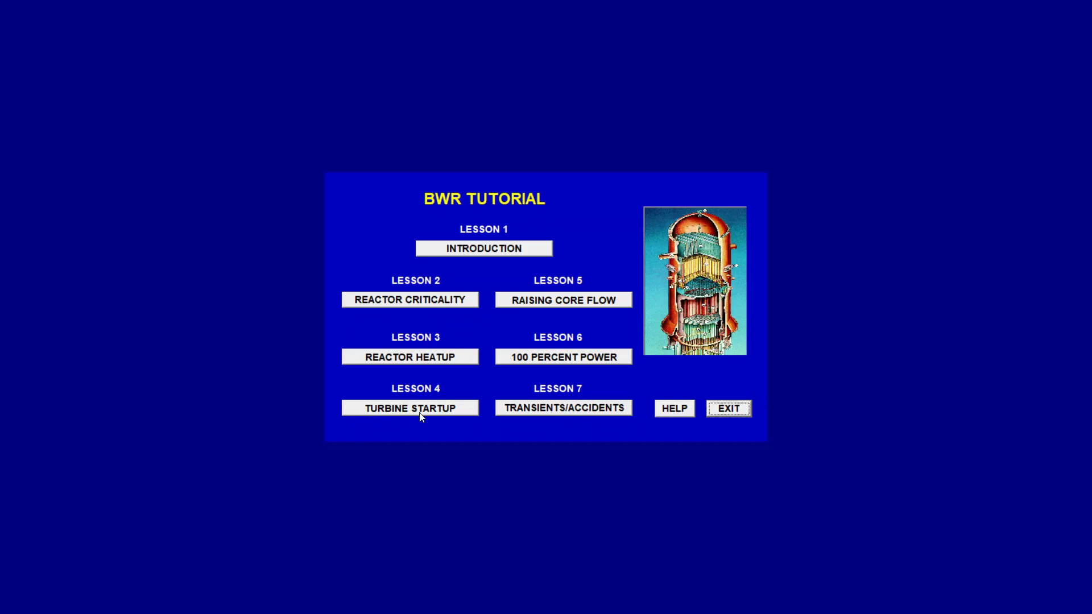
left_click(727, 410)
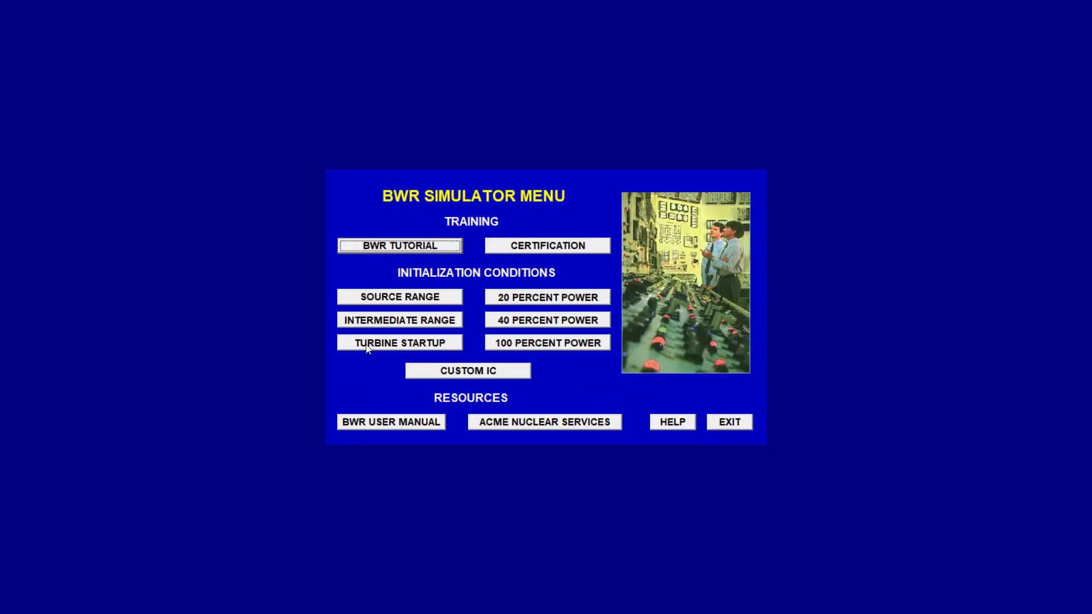
left_click(411, 343)
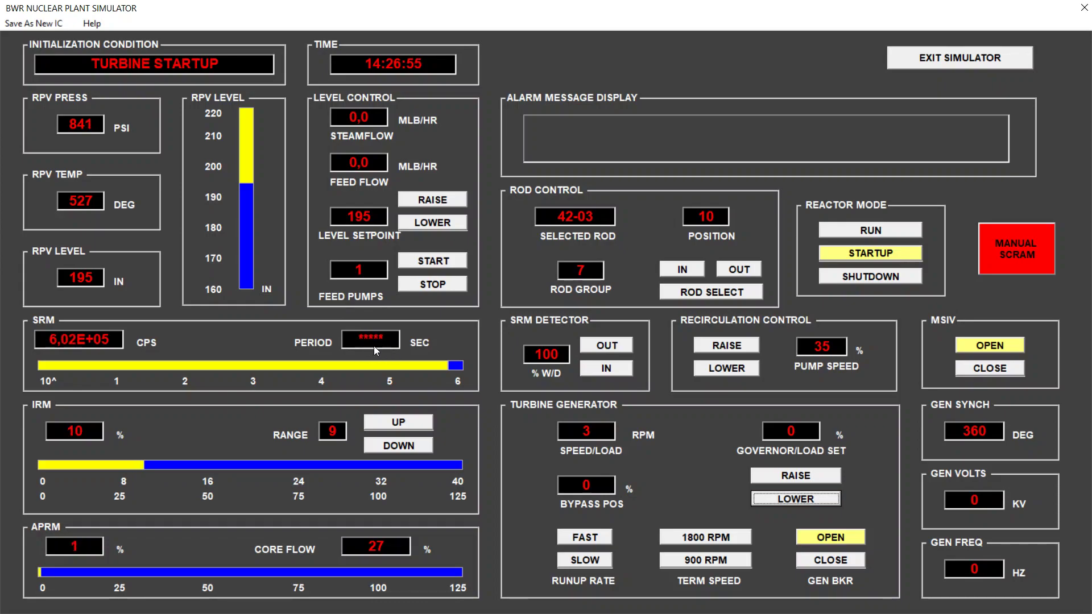
Withdraw the selected control rod 42-03 notch by notch, past position 12
left_click(747, 270)
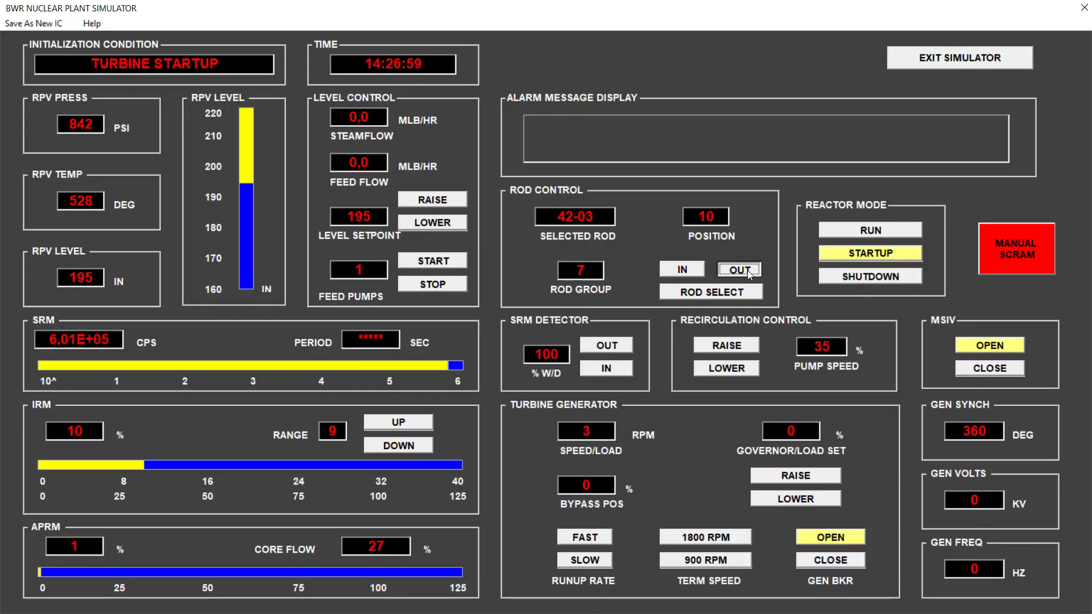
left_click(748, 270)
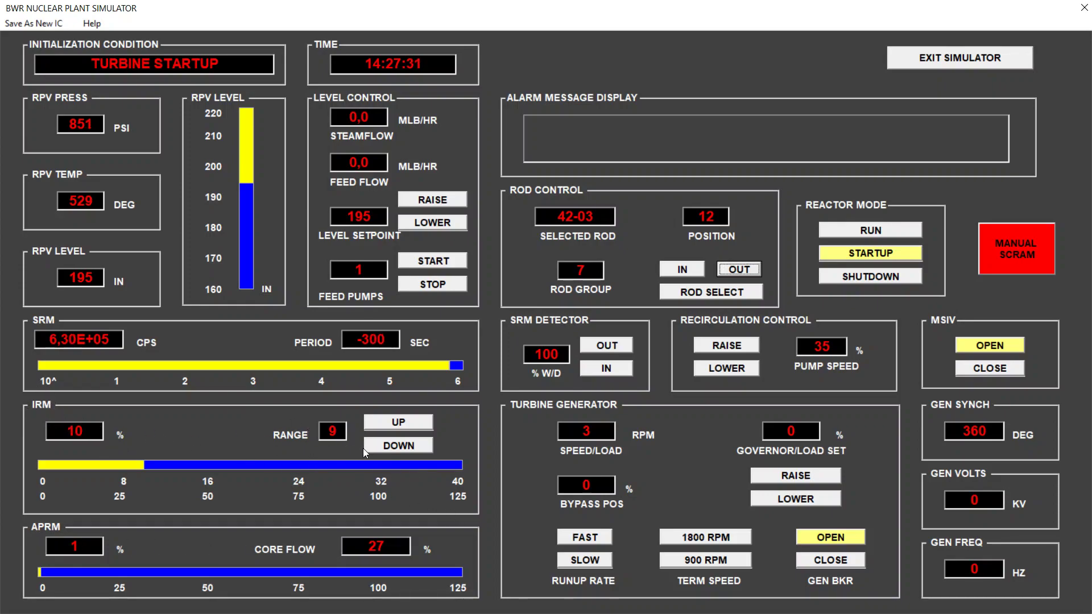
left_click(740, 269)
Select control rod 50-11 as the next rod to withdraw and pull it out to position 12
left_click(723, 292)
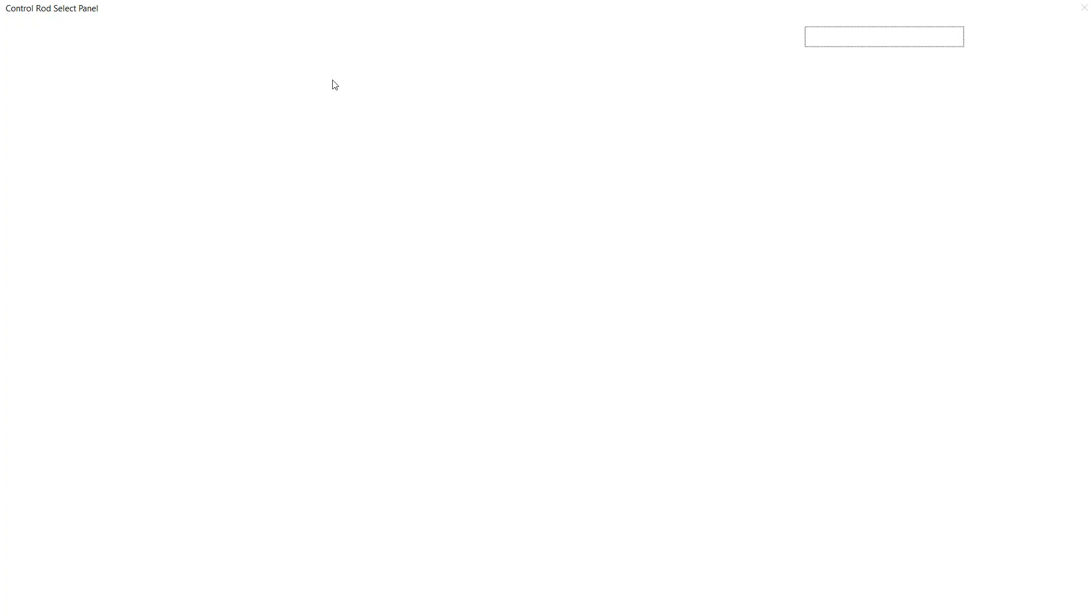
left_click(177, 47)
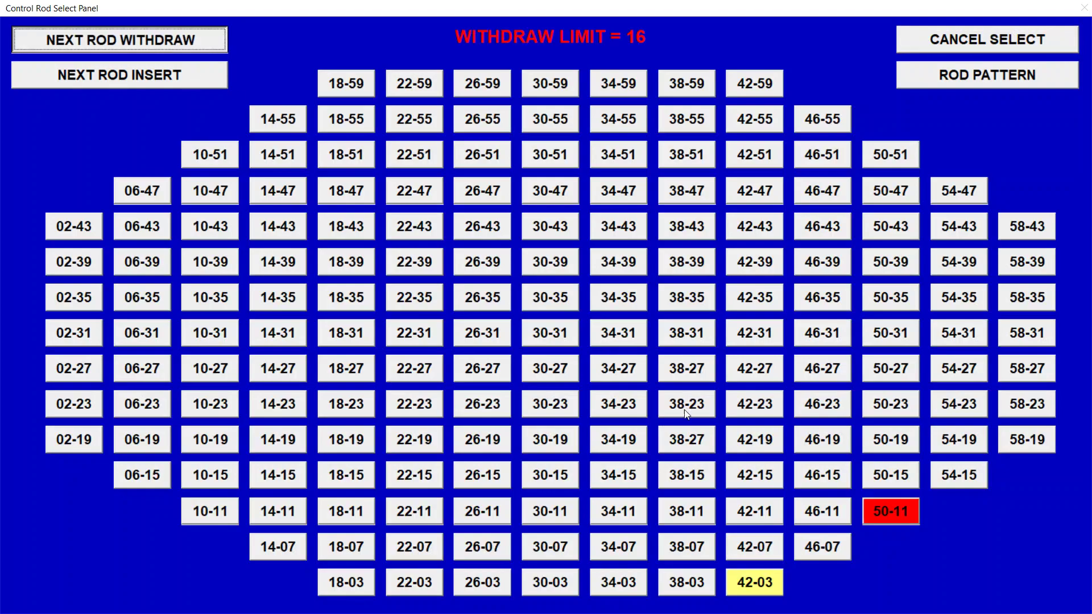
left_click(901, 521)
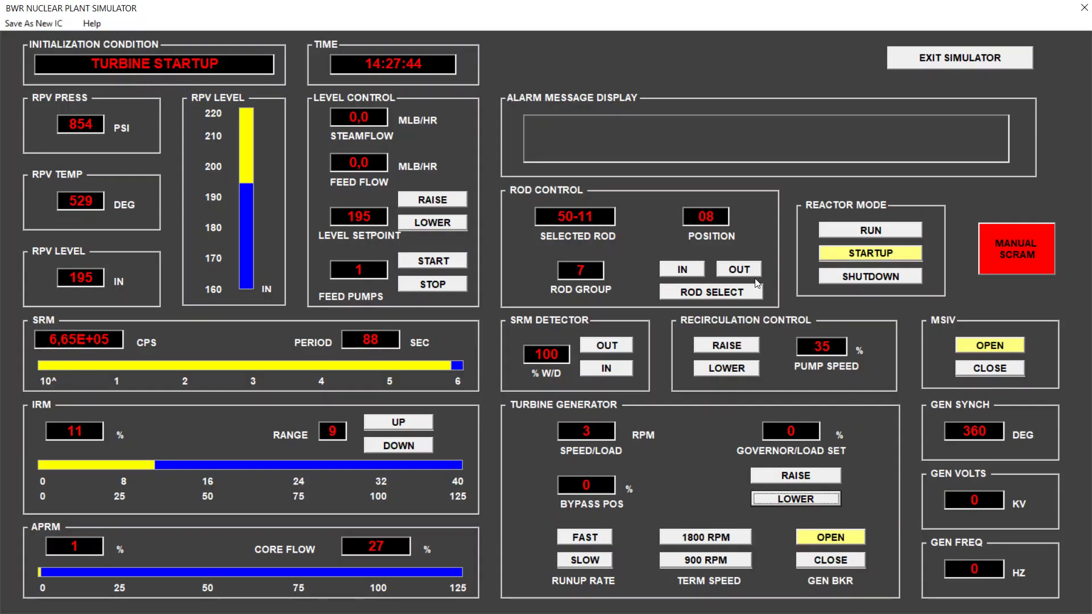
left_click(739, 270)
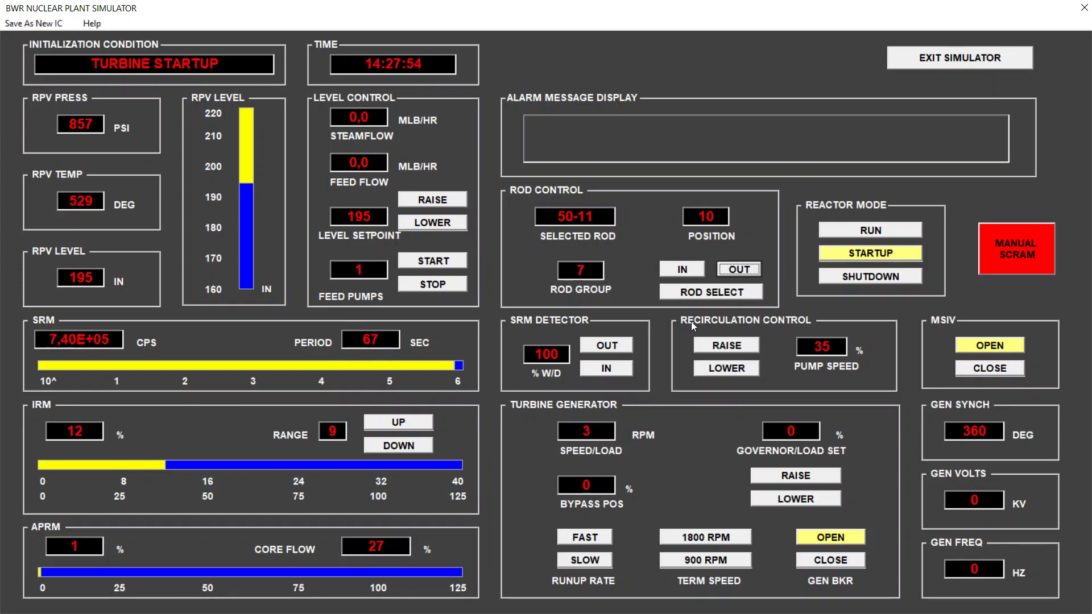
left_click(739, 270)
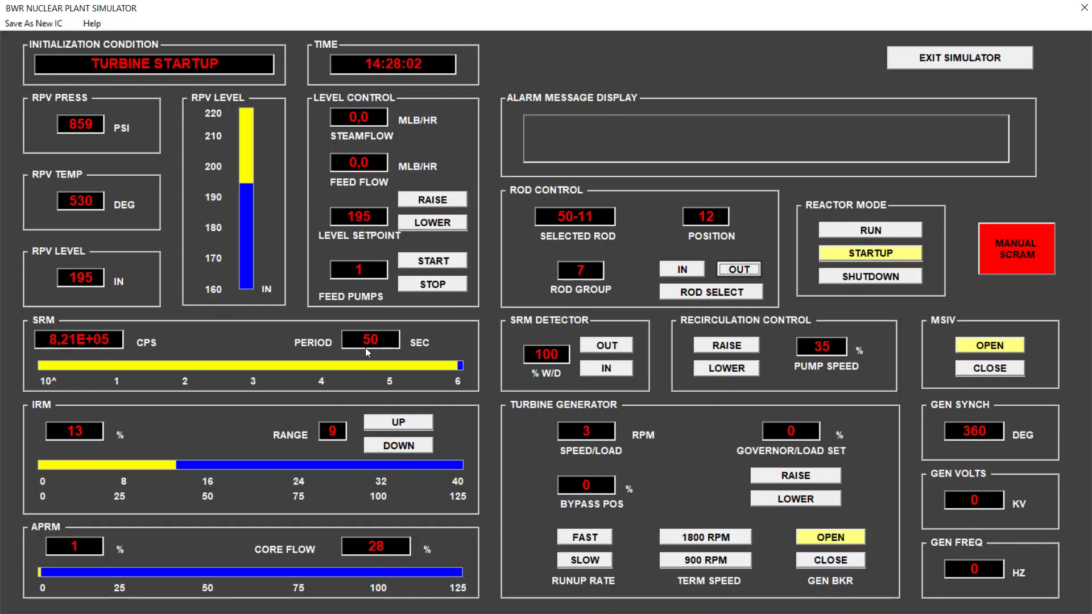
Raise the IRM range to 10 and withdraw control rod 50-11 further to position 16
left_click(391, 424)
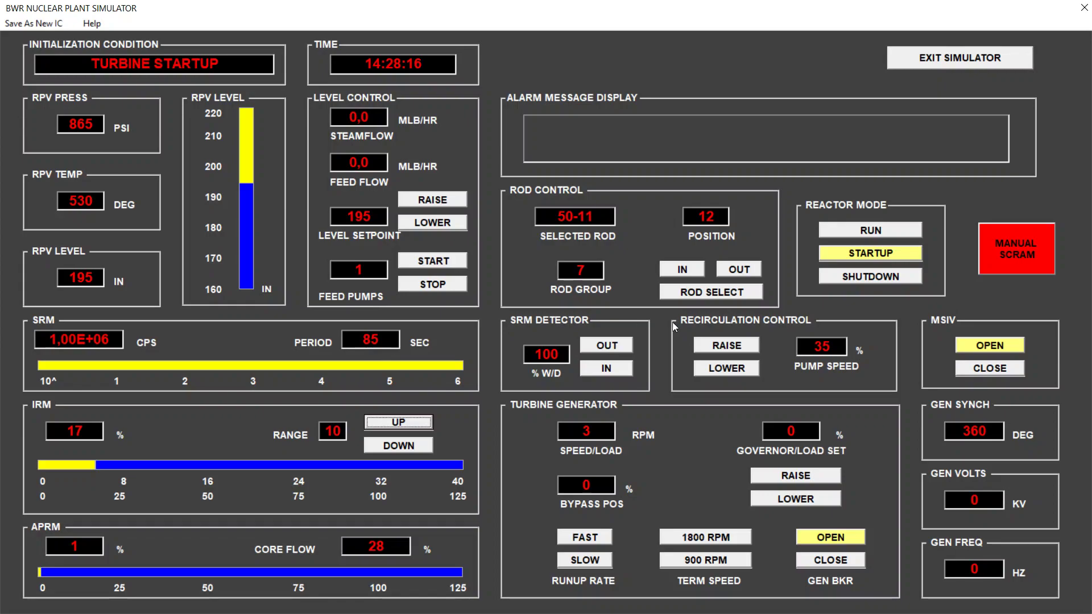
left_click(743, 268)
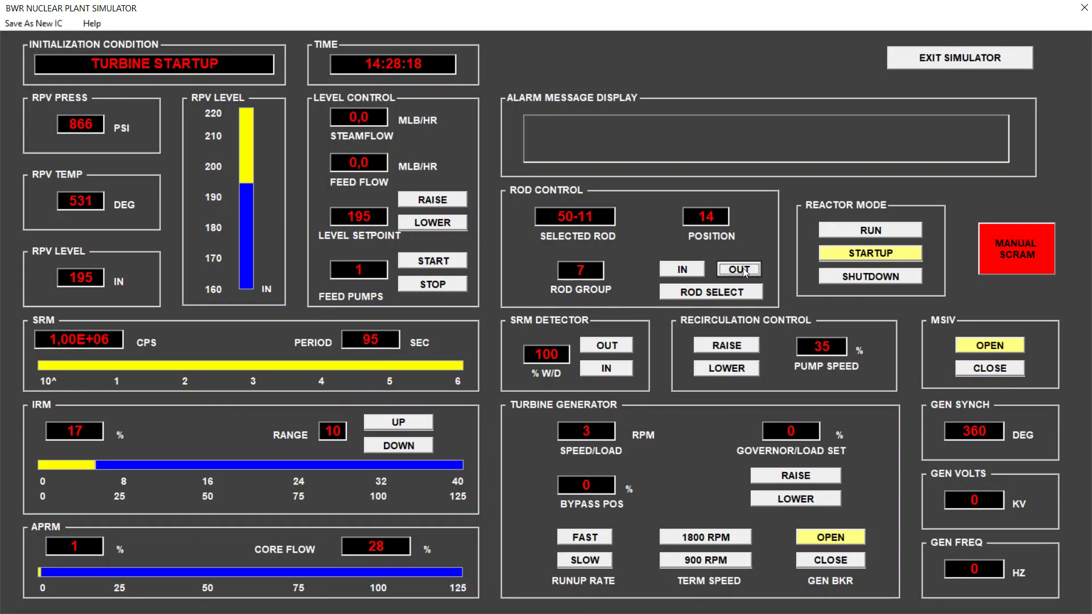
left_click(743, 268)
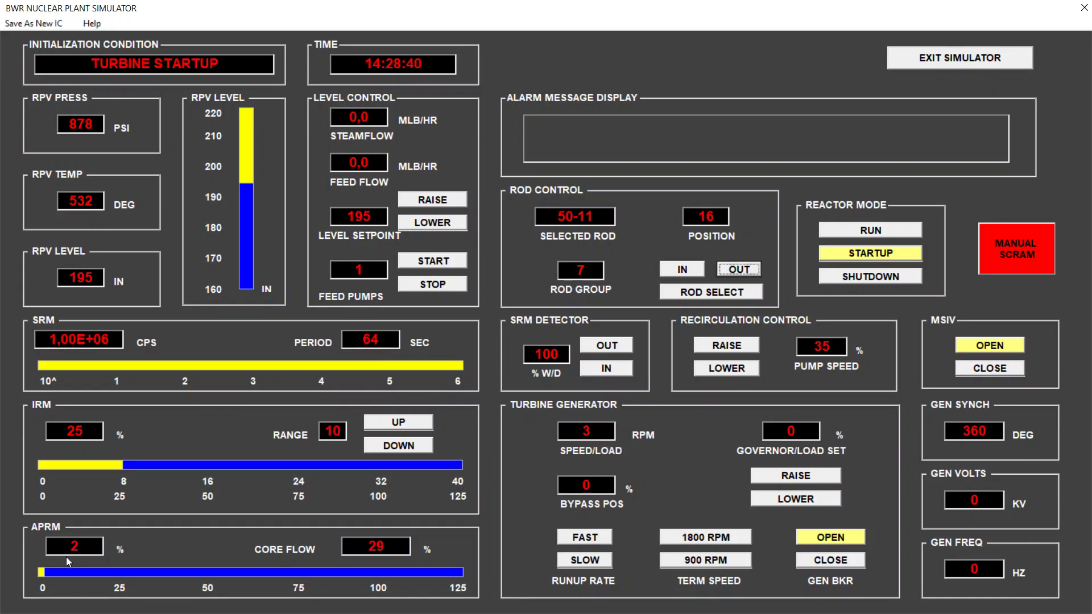
Select control rod 58-19 as the next rod to withdraw and pull it out to its withdraw limit of 16
left_click(708, 292)
left_click(208, 37)
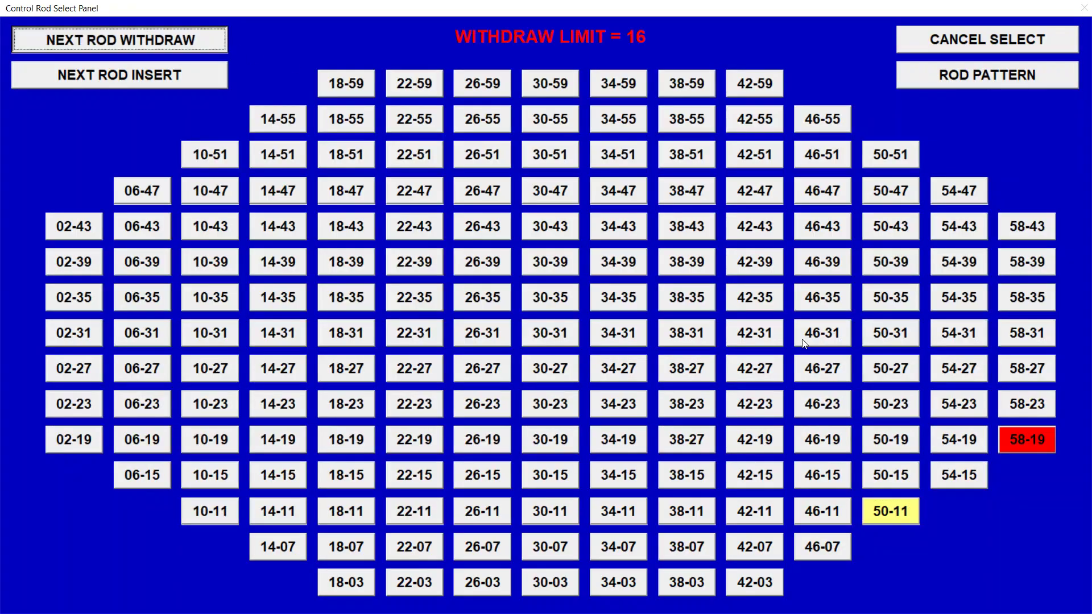
left_click(1028, 440)
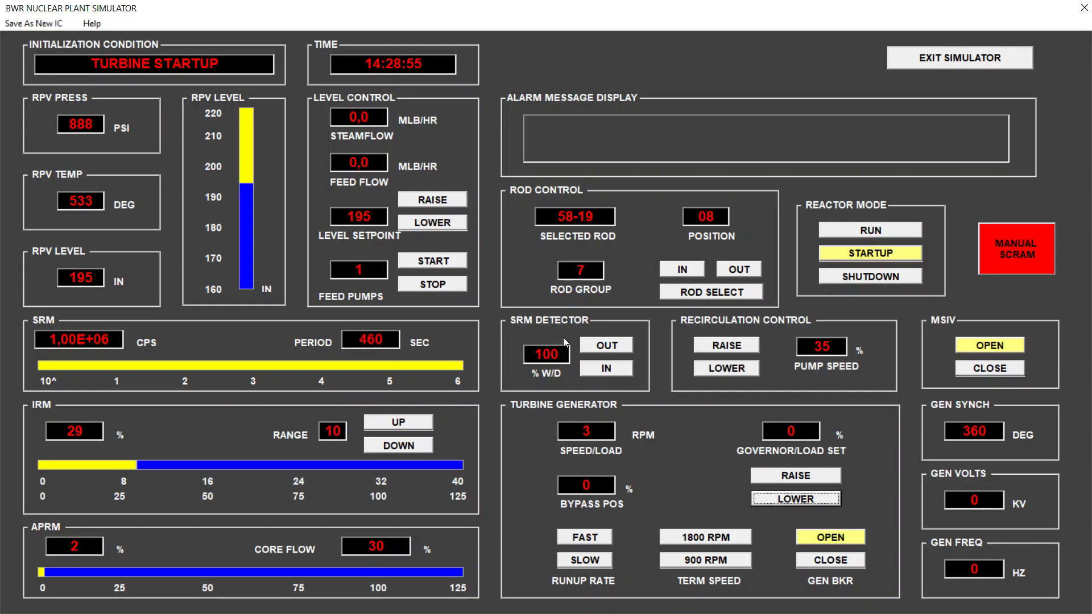
left_click(739, 272)
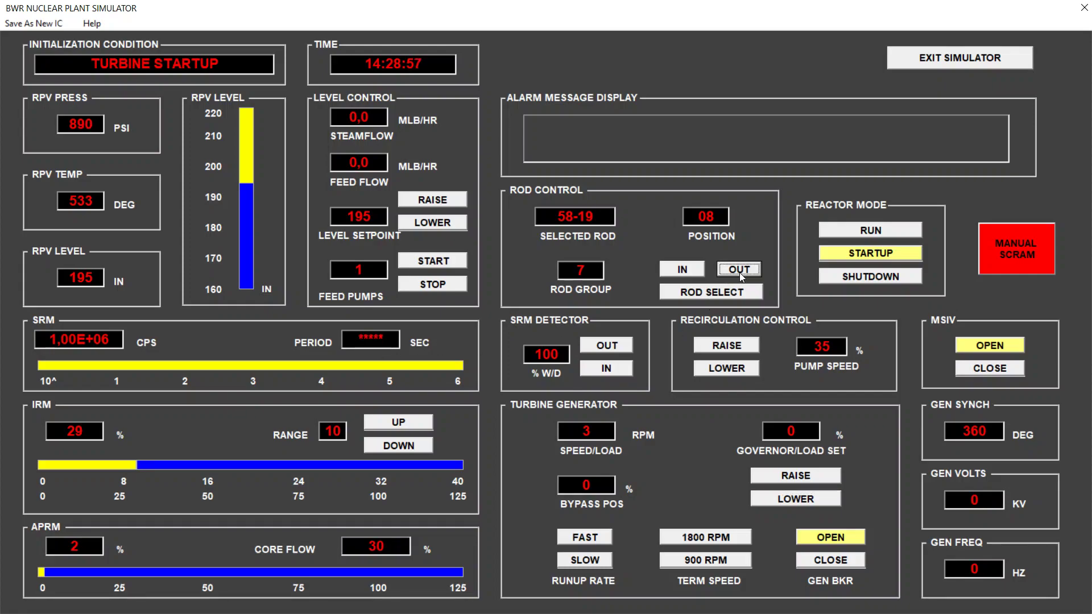
left_click(739, 271)
left_click(740, 271)
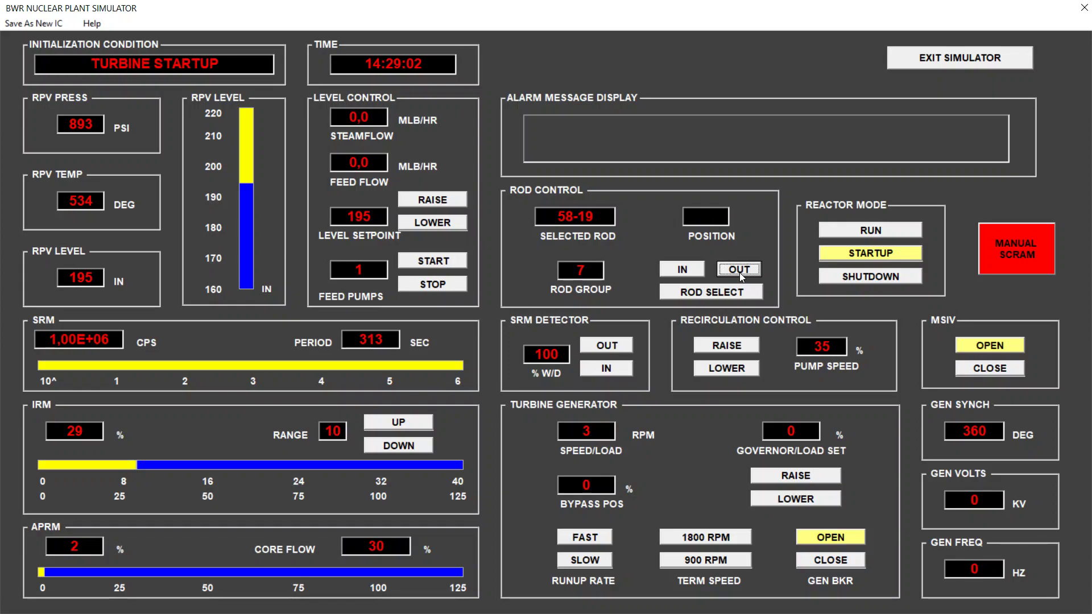
left_click(739, 272)
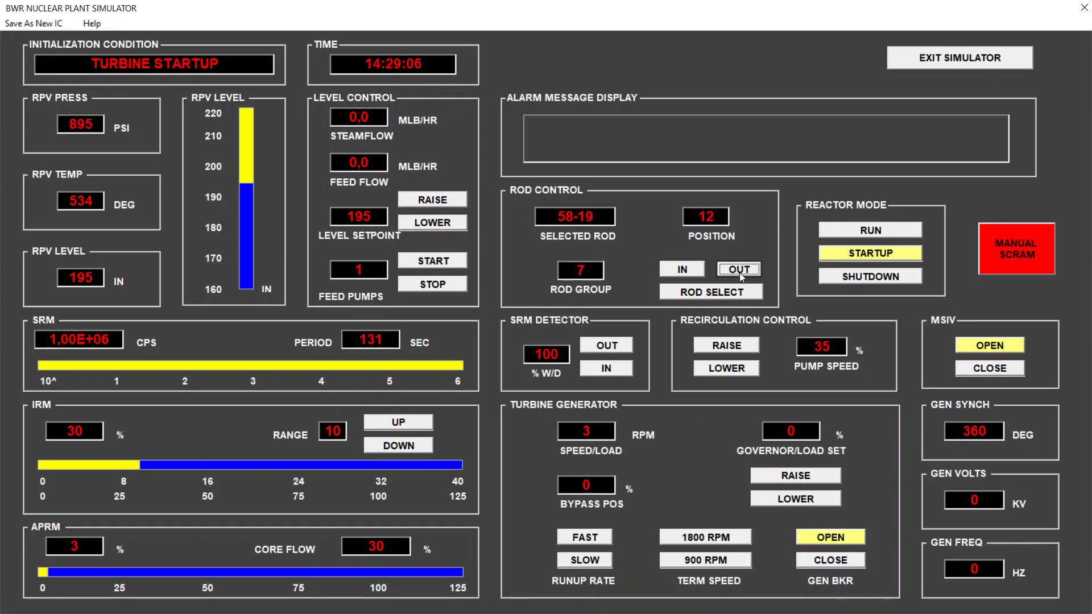
left_click(740, 272)
left_click(739, 272)
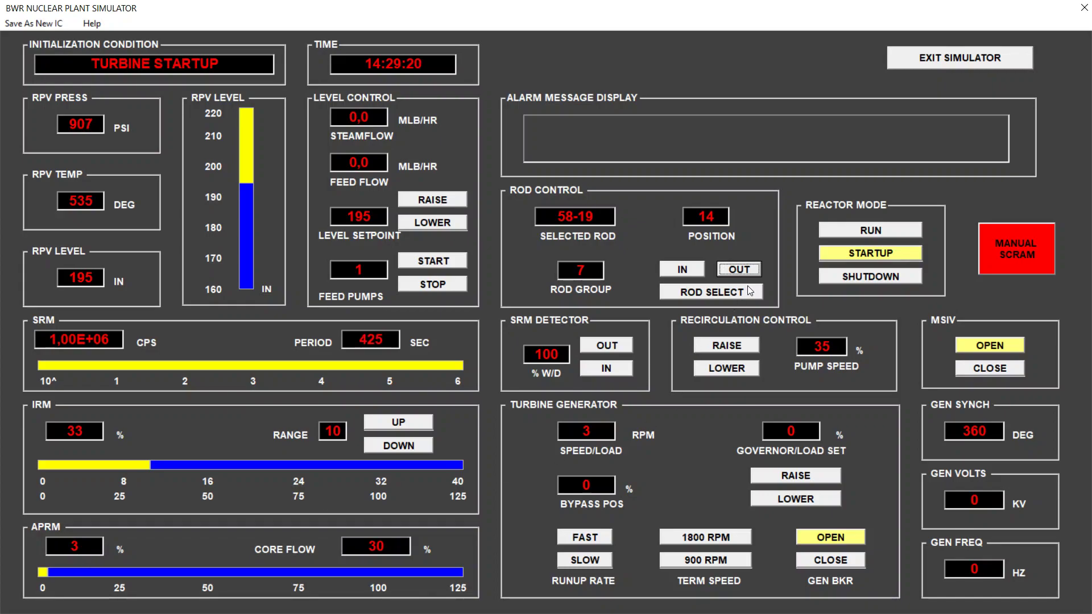
left_click(740, 269)
Select control rod 58-35 as the next rod to withdraw and pull it out to position 10
left_click(731, 291)
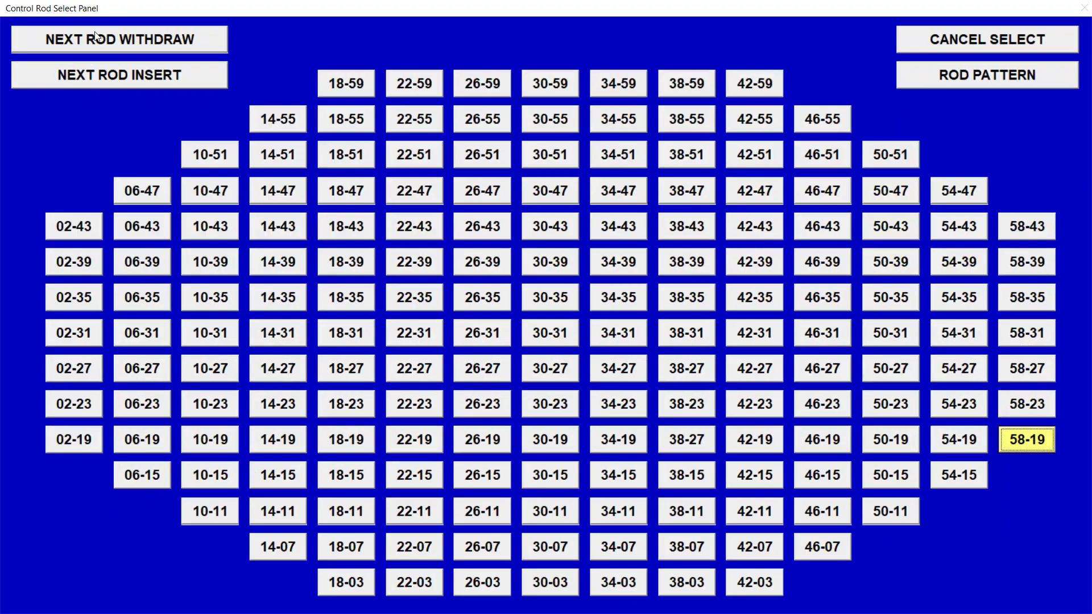
left_click(96, 36)
left_click(1032, 302)
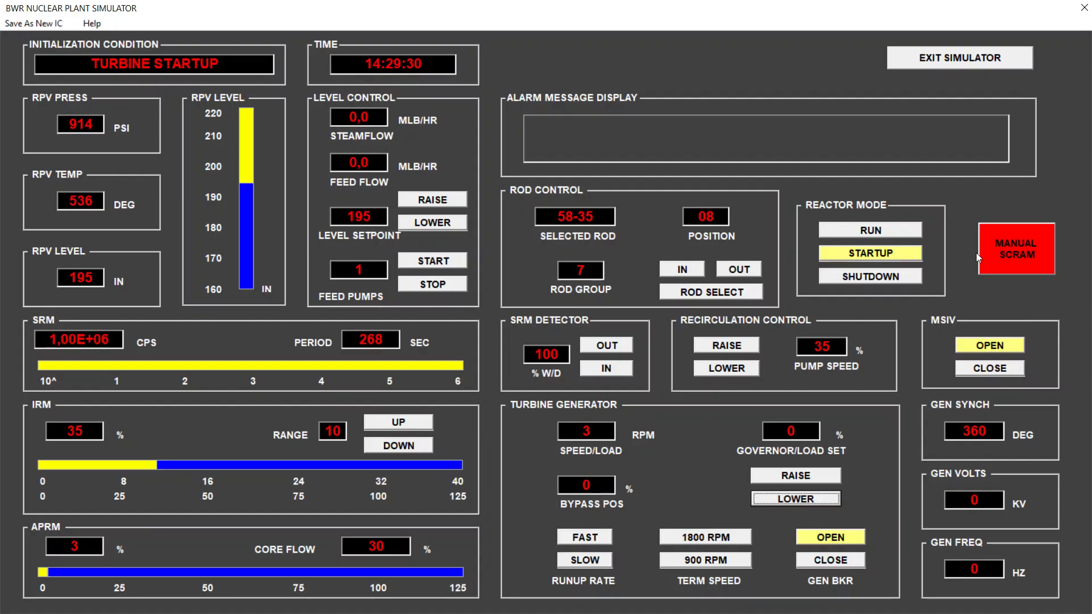
left_click(746, 269)
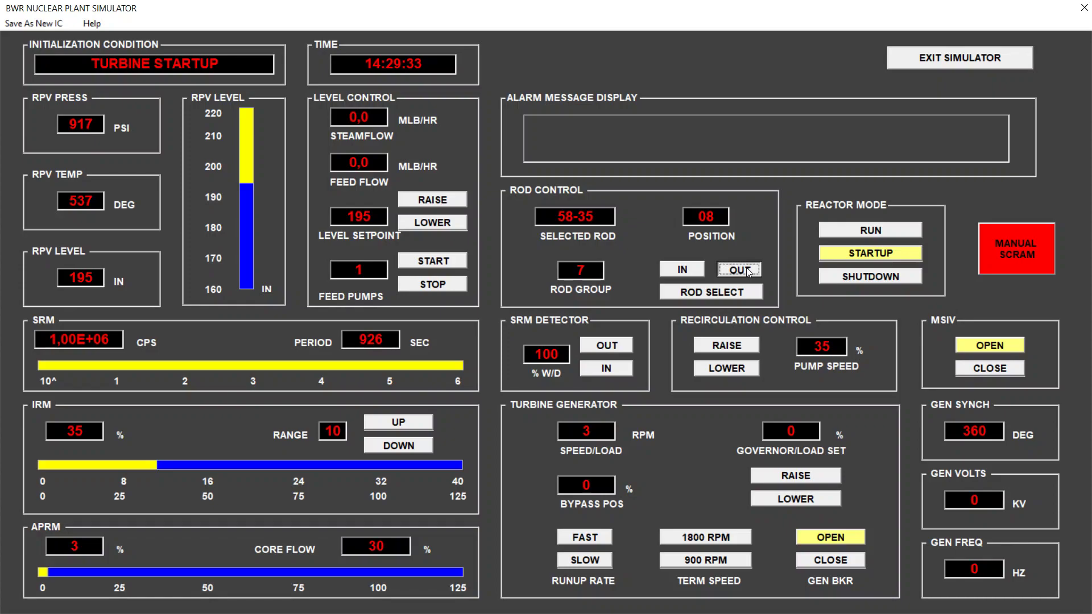
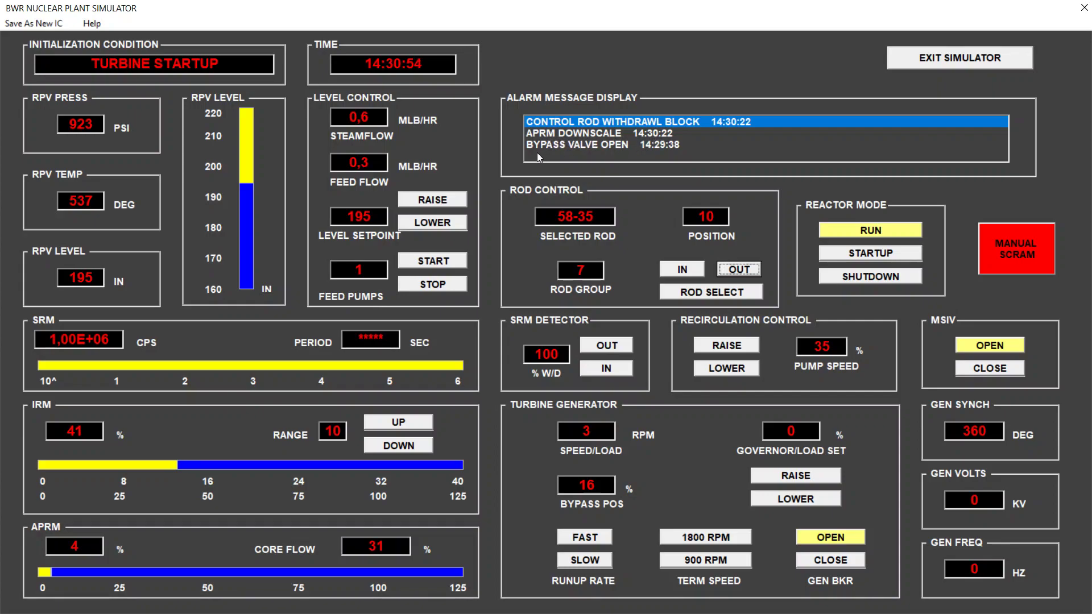
Set the reactor mode back to STARTUP and withdraw control rod 58-35 to position 16
left_click(742, 268)
left_click(871, 251)
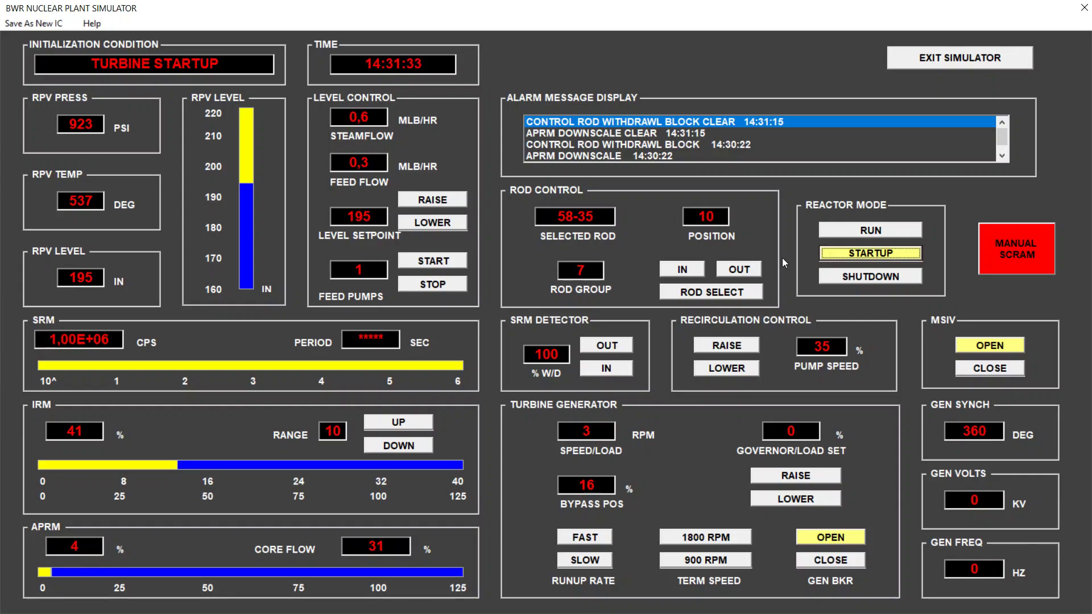
left_click(740, 272)
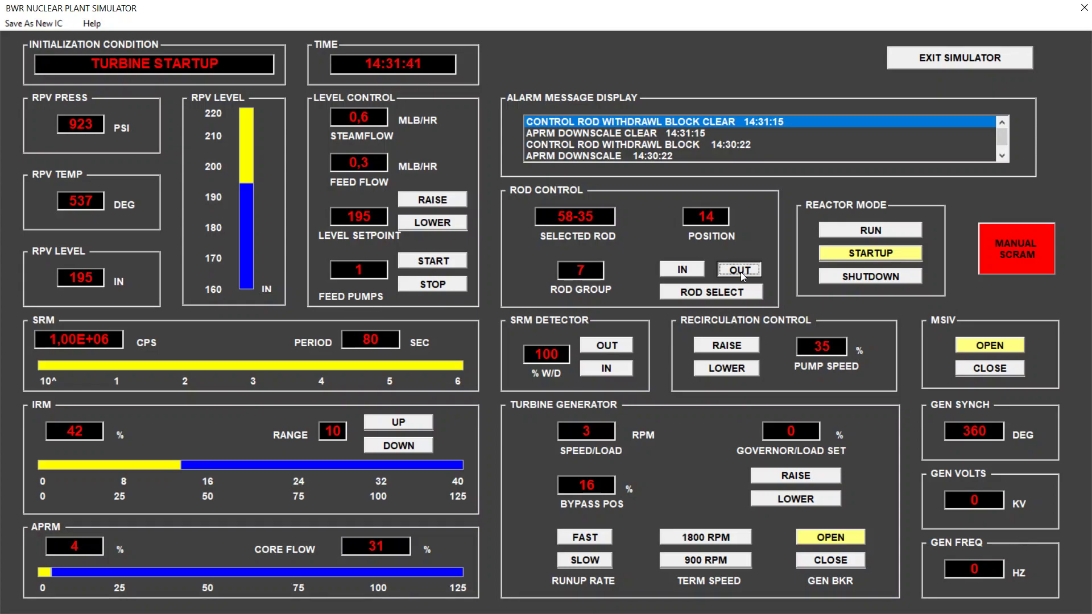
Select control rod 34-59 as the next rod to withdraw and pull it out past position 12
left_click(733, 292)
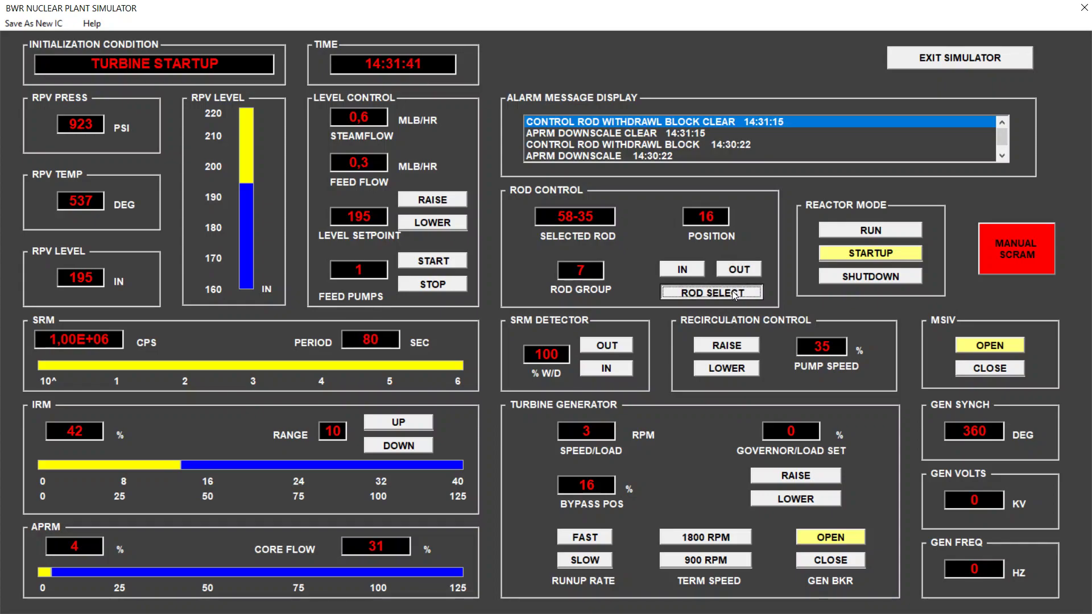
left_click(177, 38)
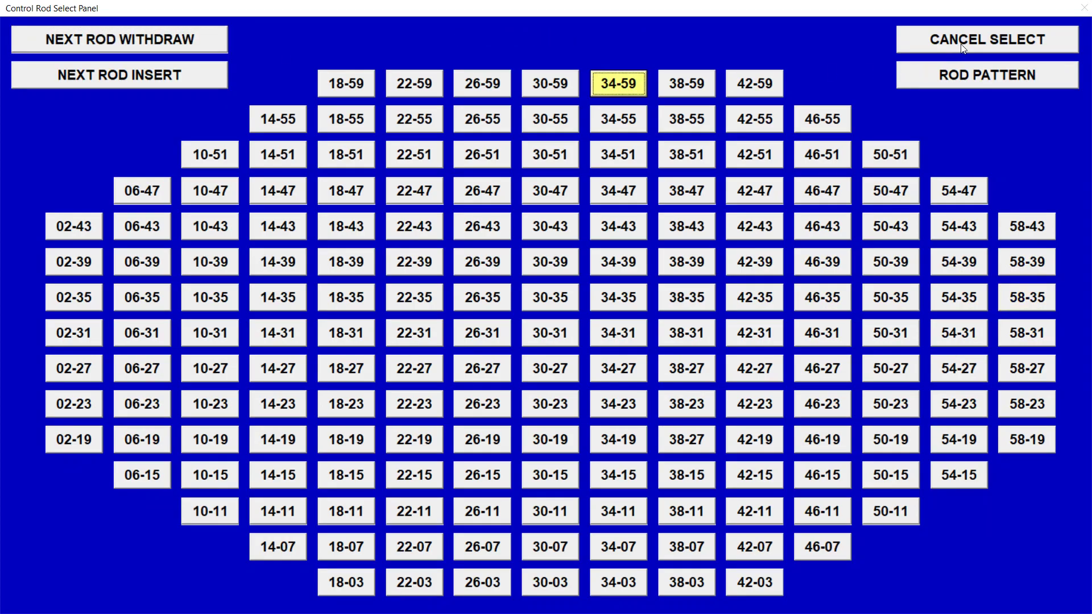
left_click(614, 83)
left_click(754, 270)
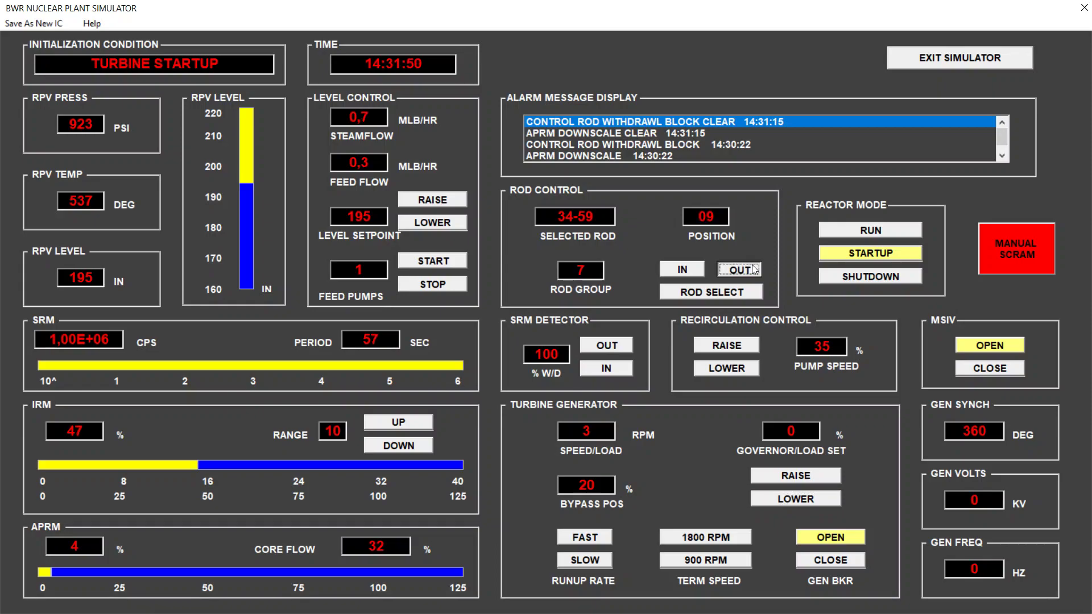
left_click(754, 269)
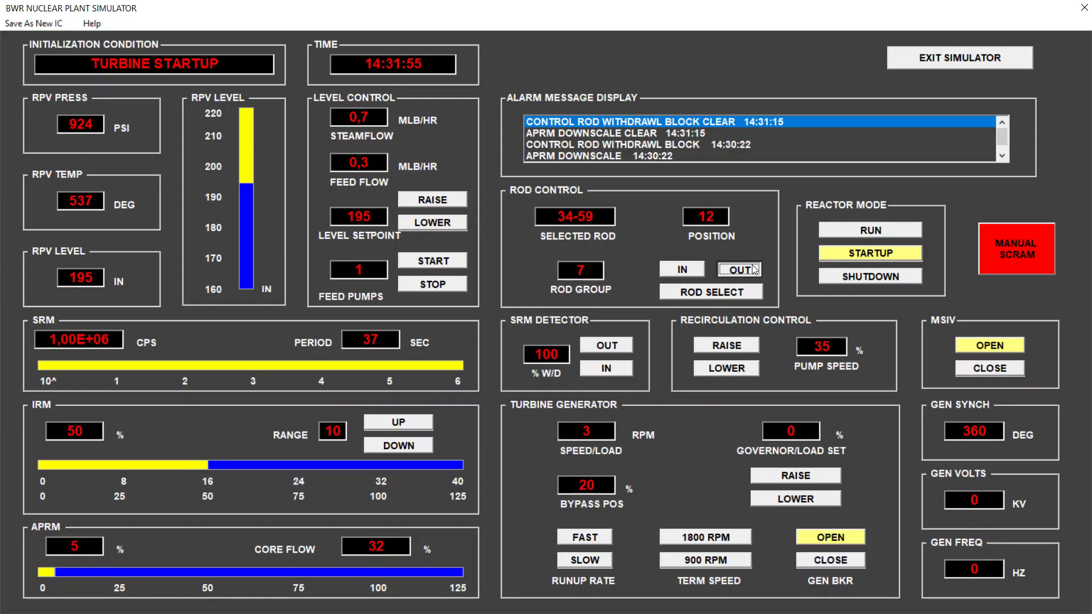
left_click(754, 269)
Select control rod 18-59 as the next rod to withdraw and pull it out to position 14
left_click(725, 293)
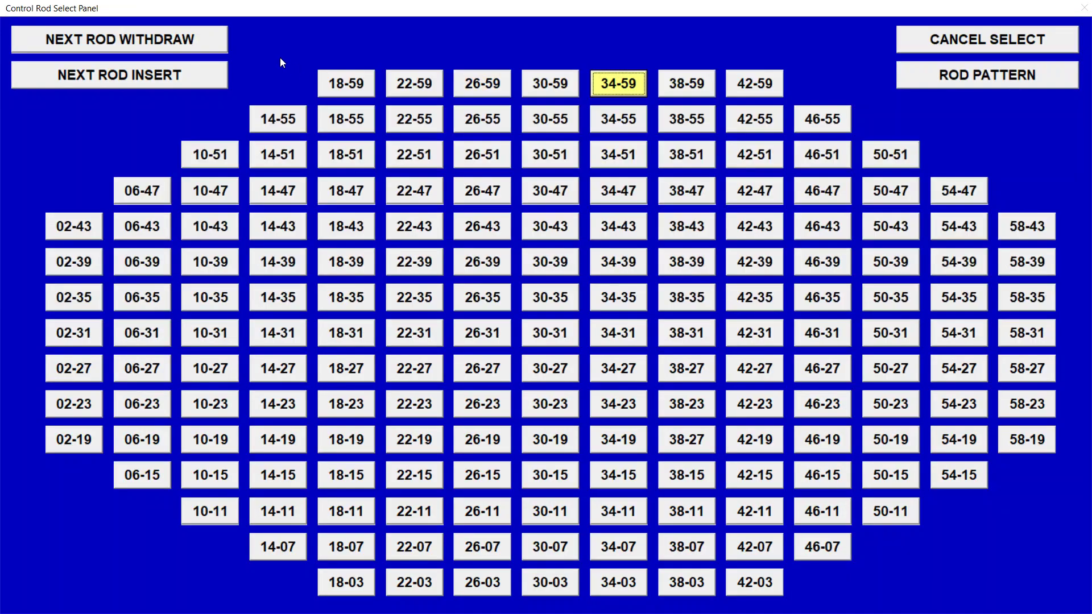
left_click(185, 41)
left_click(348, 87)
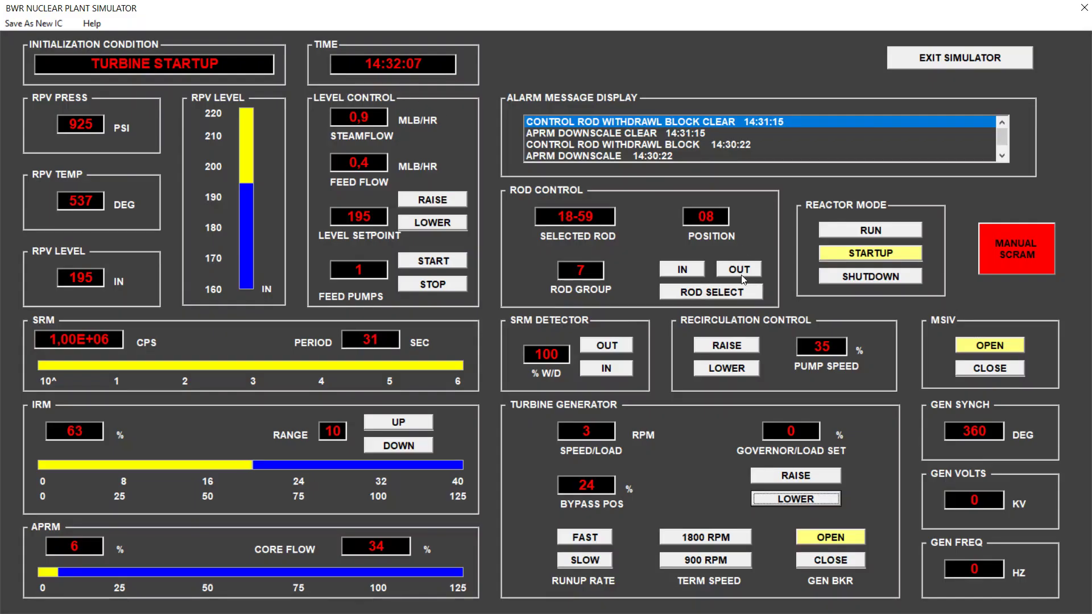
left_click(744, 271)
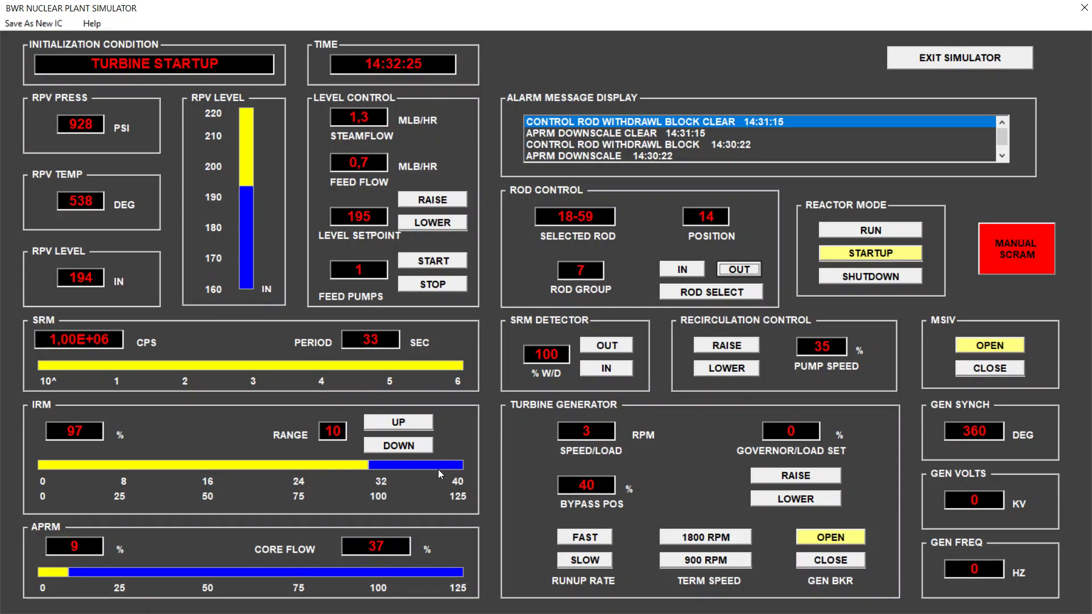
Switch the reactor mode to RUN and start the turbine with a SLOW runup rate to 900 RPM
left_click(864, 232)
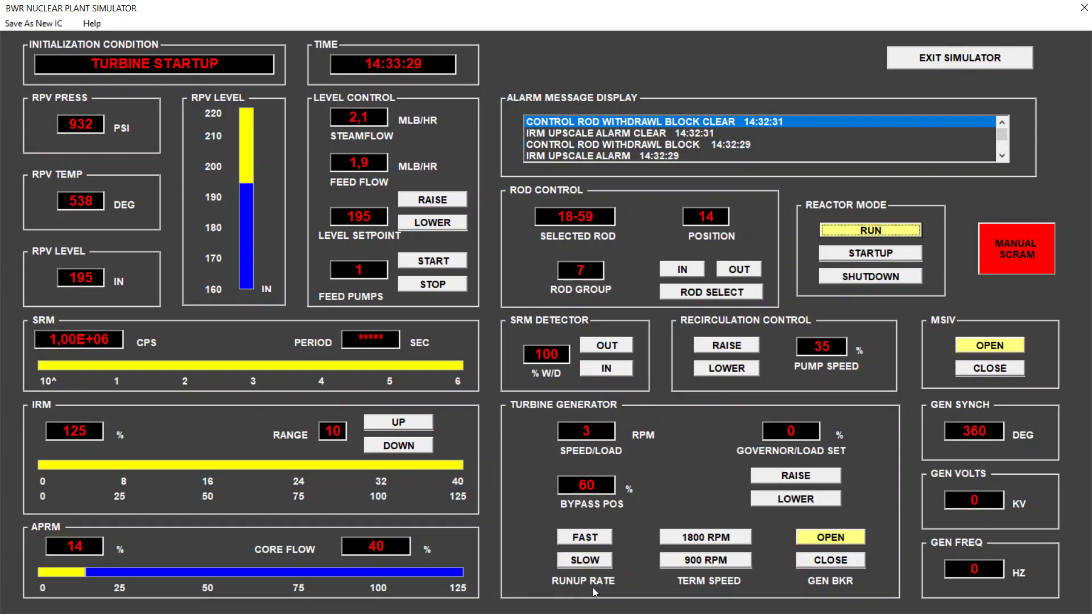
left_click(582, 558)
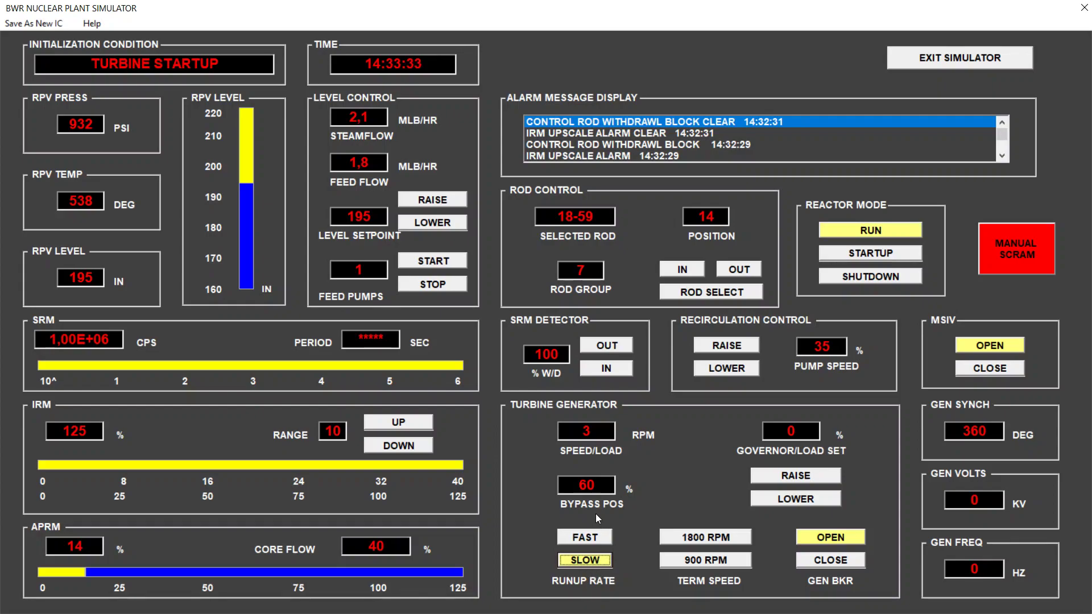
left_click(717, 561)
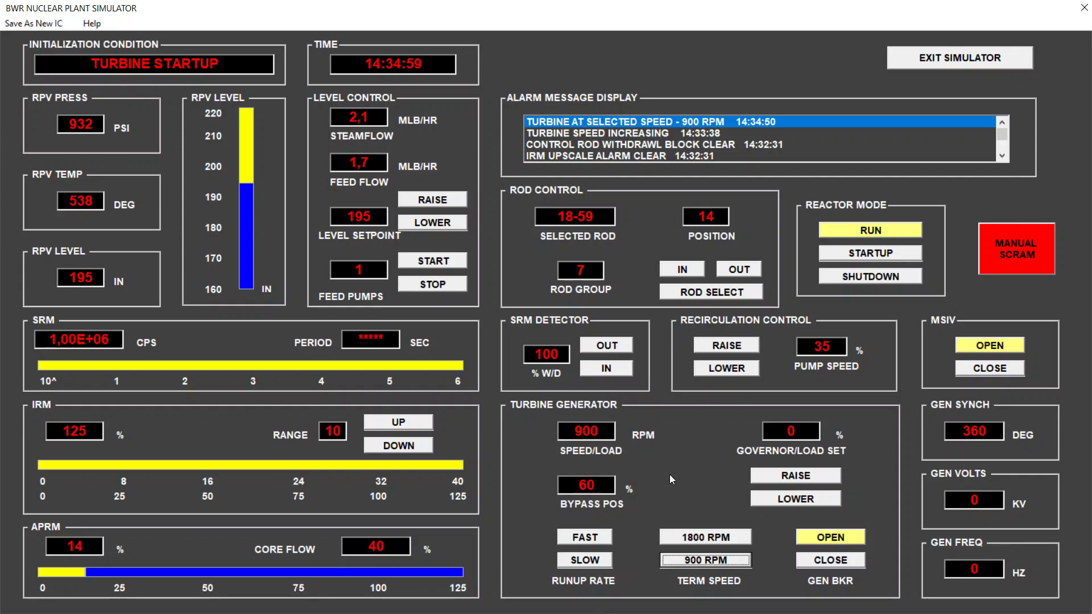
Run the turbine up to 1800 RPM using the FAST runup rate
left_click(589, 537)
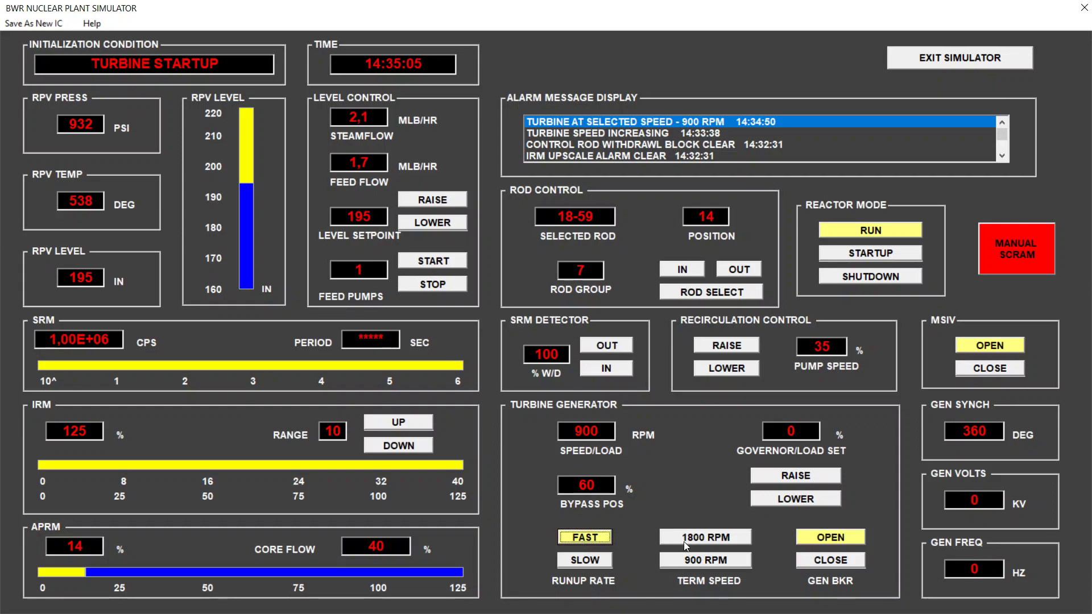
left_click(733, 539)
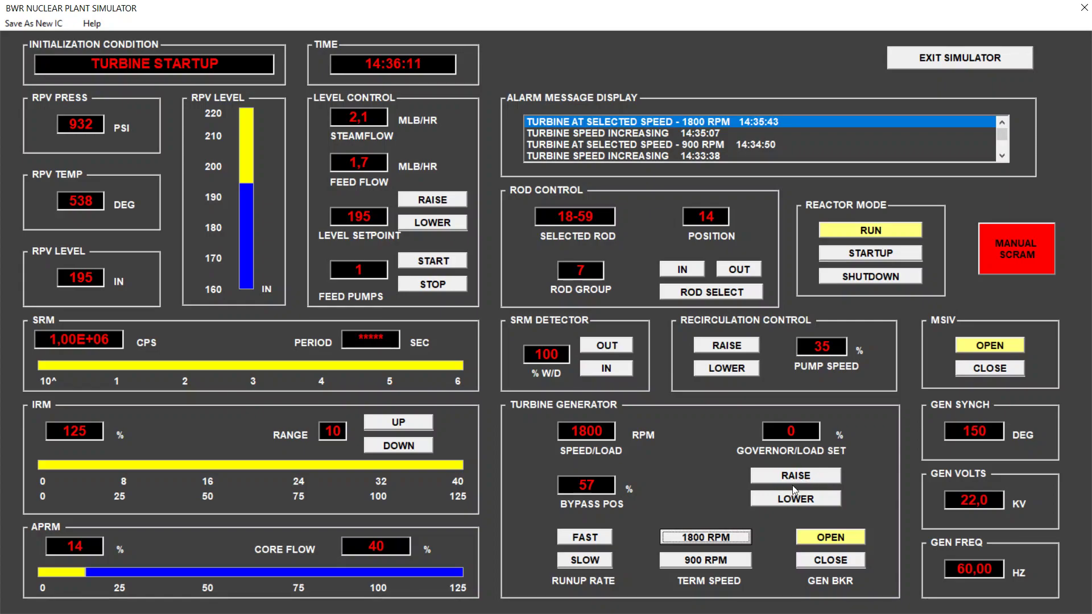
Fine-tune the turbine governor up and down to synchronize the generator, and close the generator breaker
left_click(810, 476)
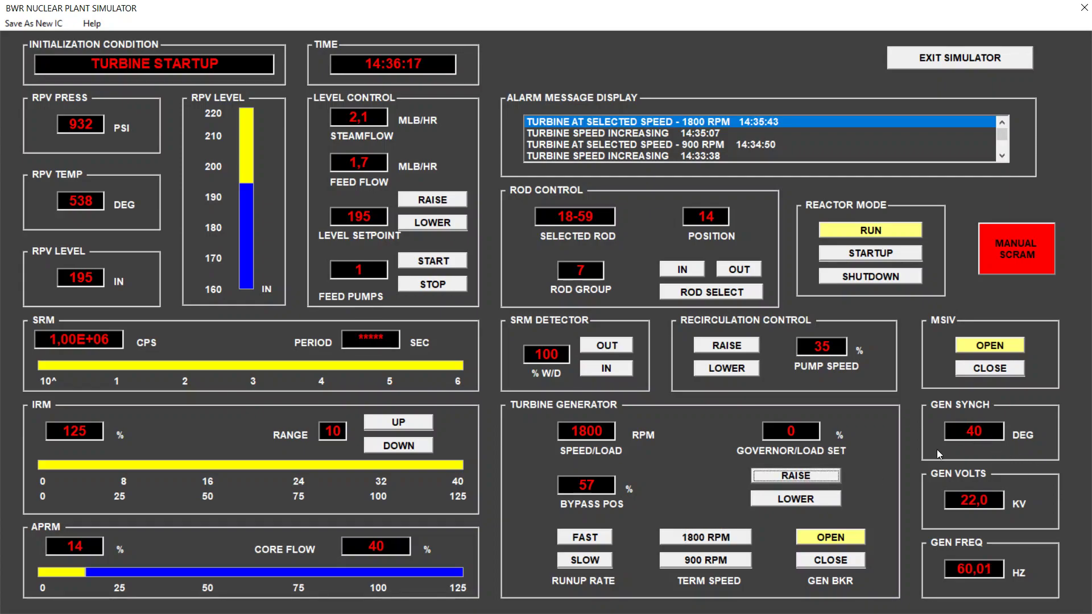
left_click(813, 475)
left_click(816, 500)
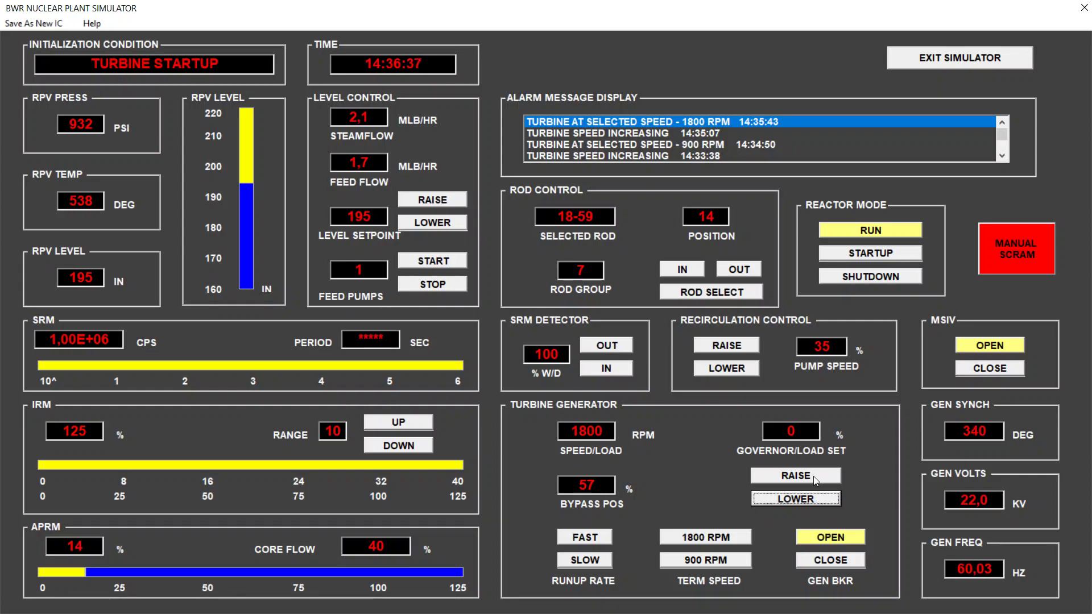
left_click(813, 476)
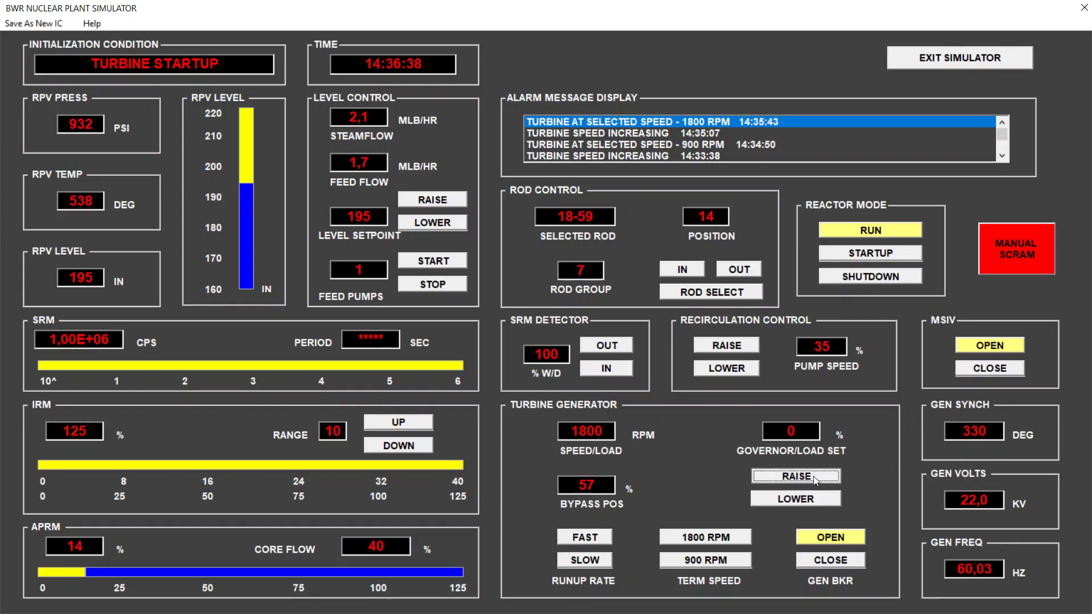
left_click(833, 559)
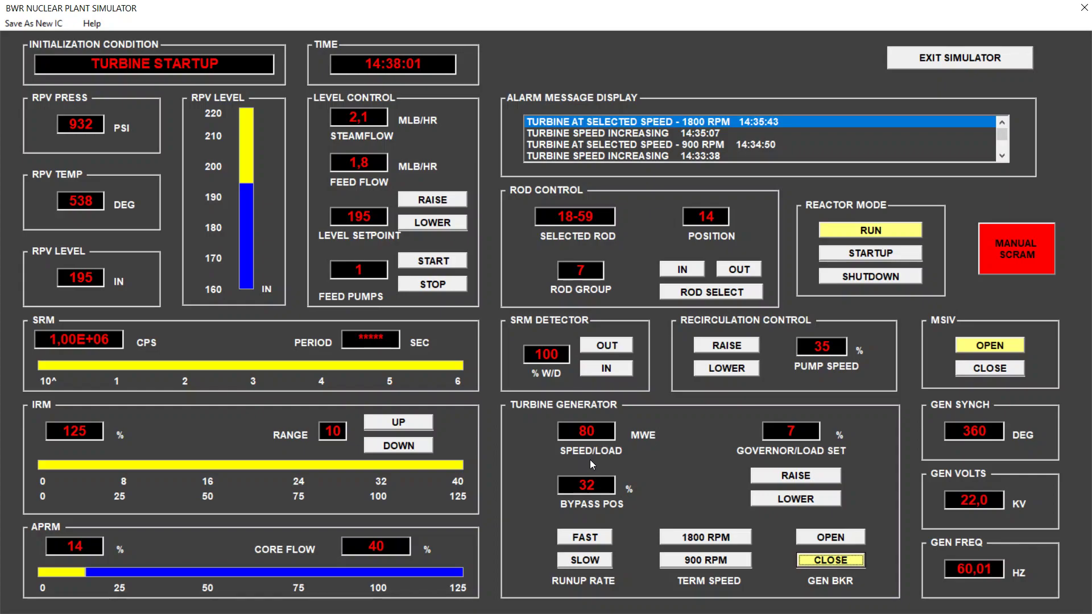
Exit the running plant simulation and quit the simulator from its main menu
left_click(971, 58)
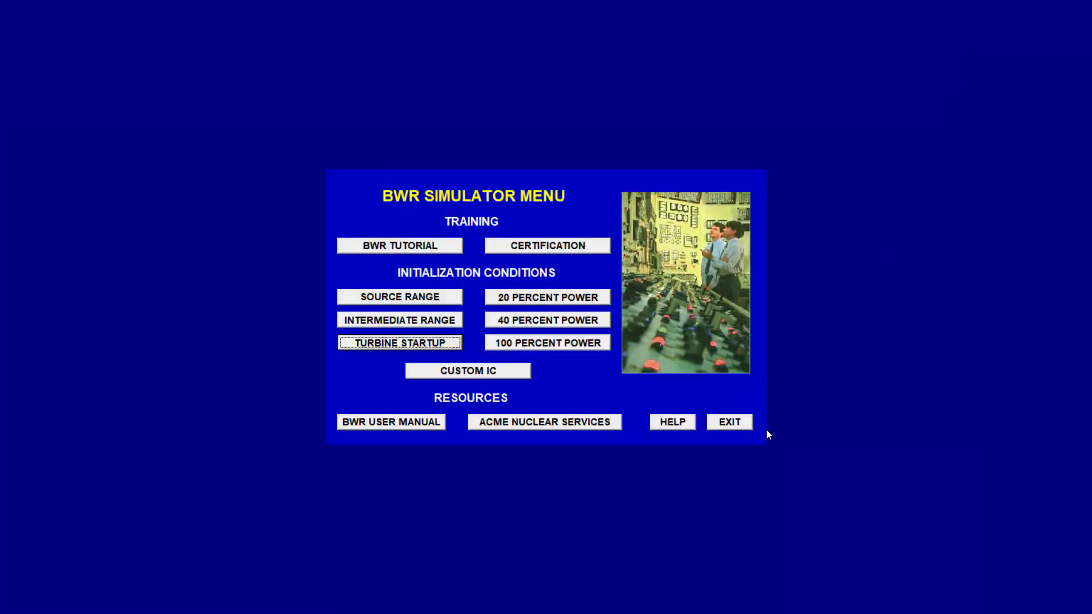
left_click(734, 422)
left_click(690, 418)
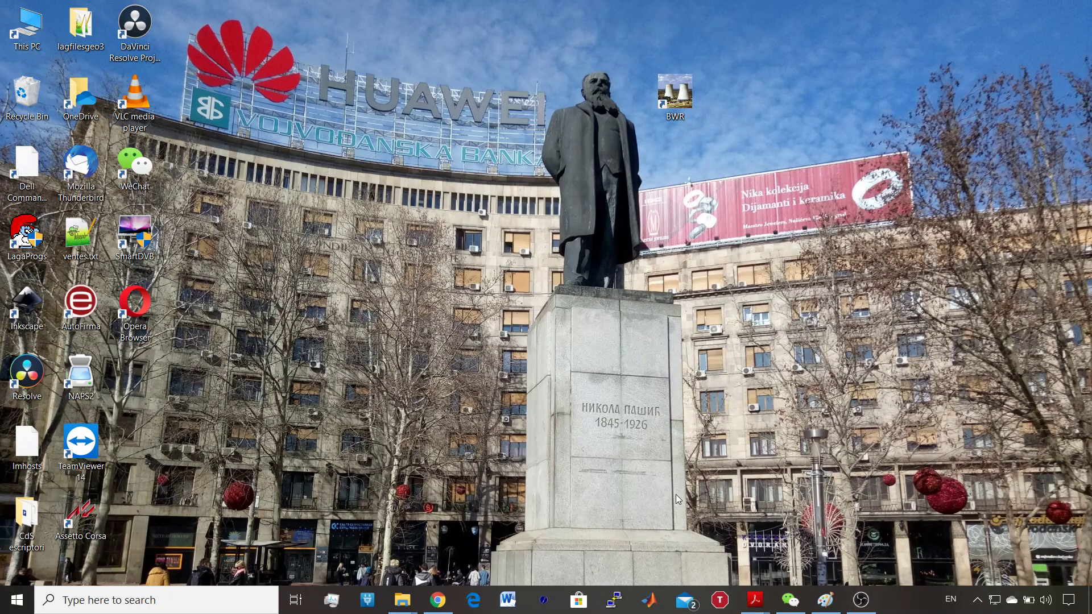
key("alt+Tab")
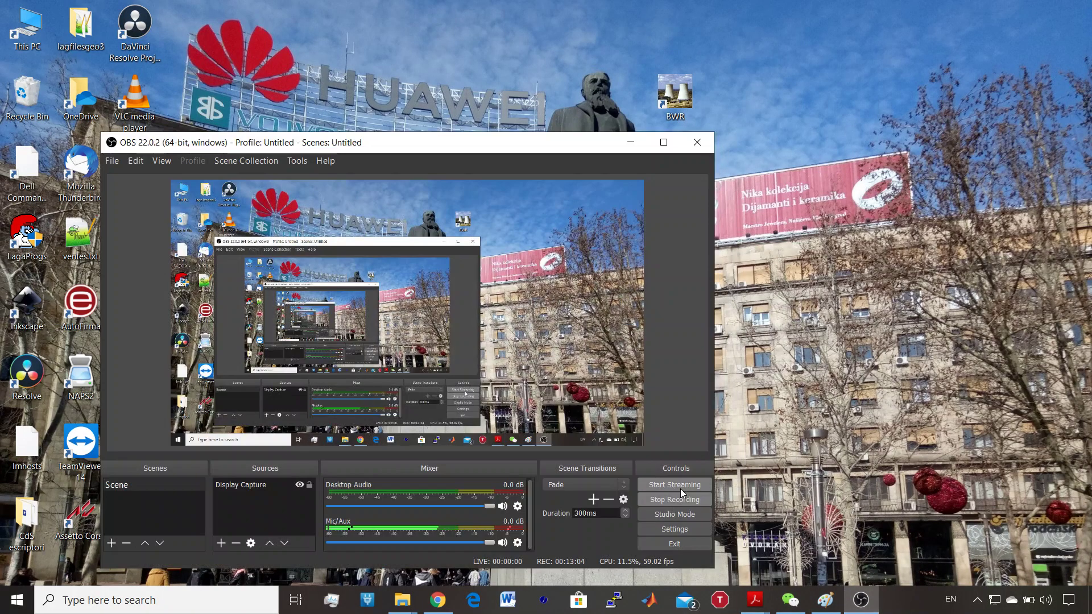